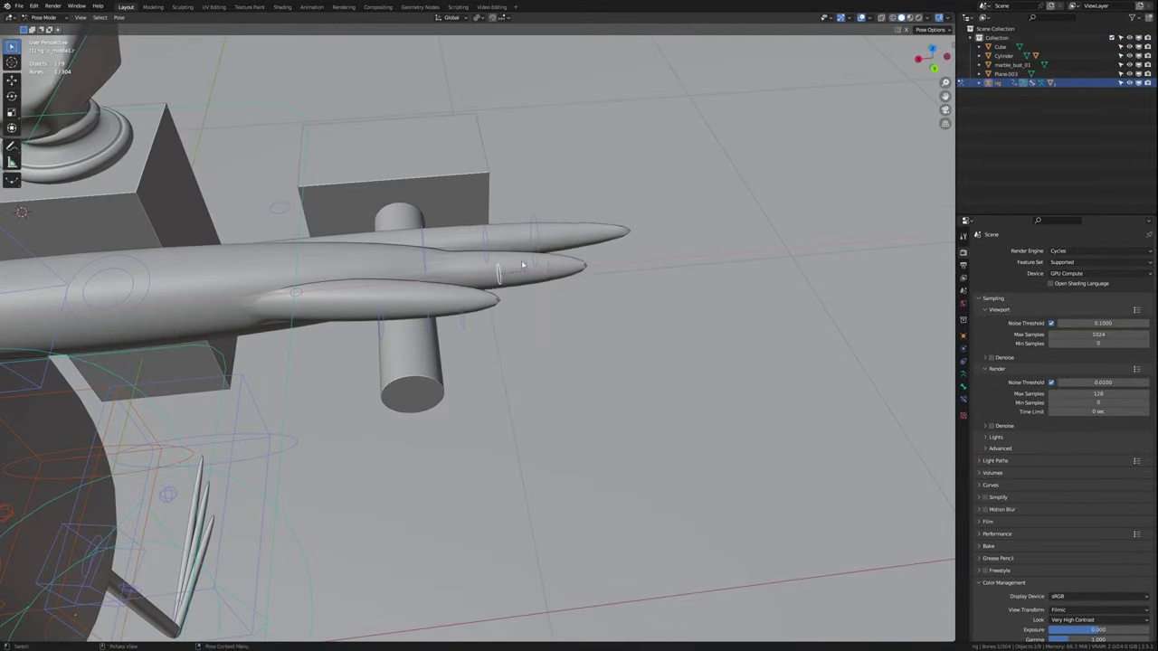
- Rotate the selected finger bone around the Y axis
key(r)
key(y)
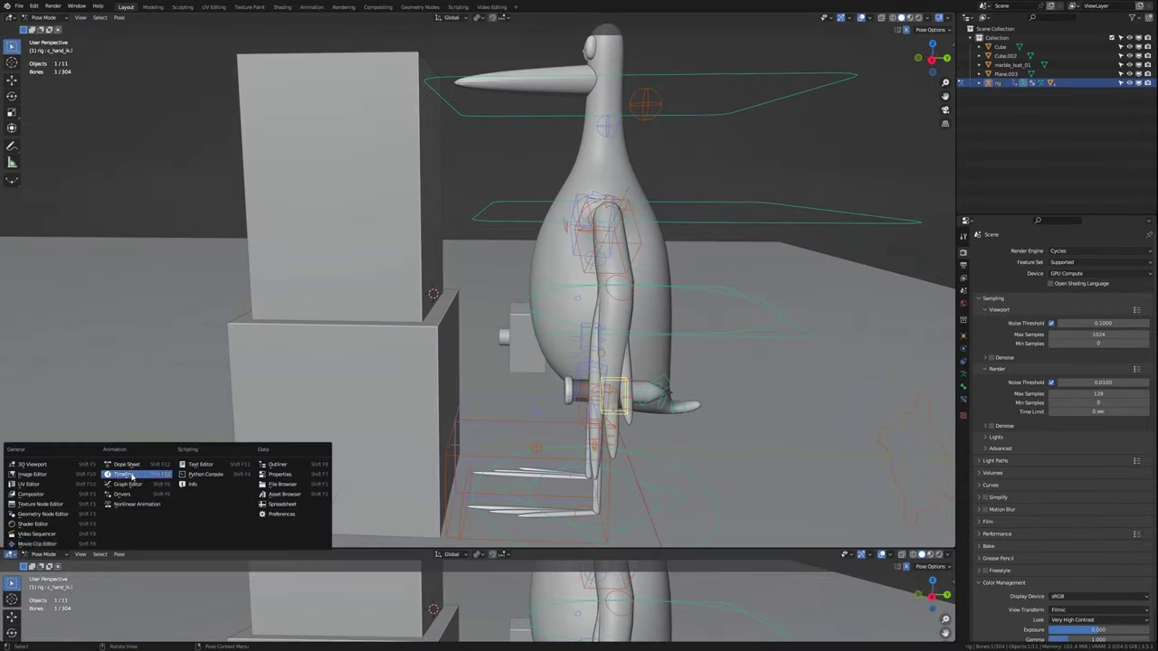
- Show the animation timeline in the bottom editor
click(124, 474)
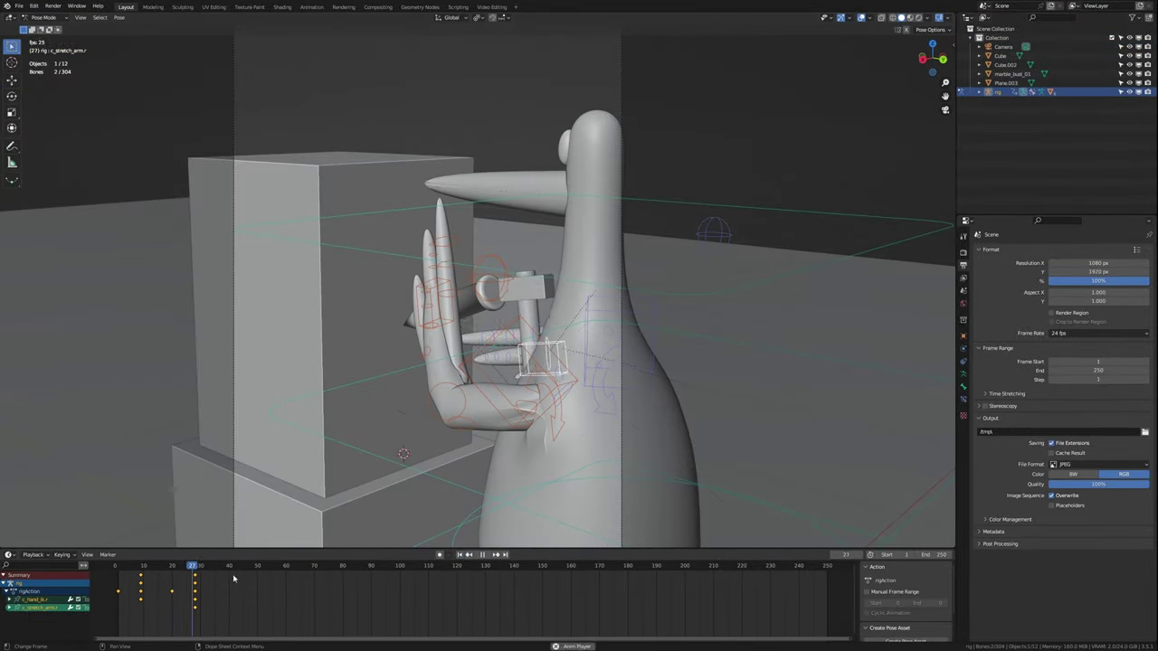
- Select the bird's body mesh and go to frame 60
click(509, 342)
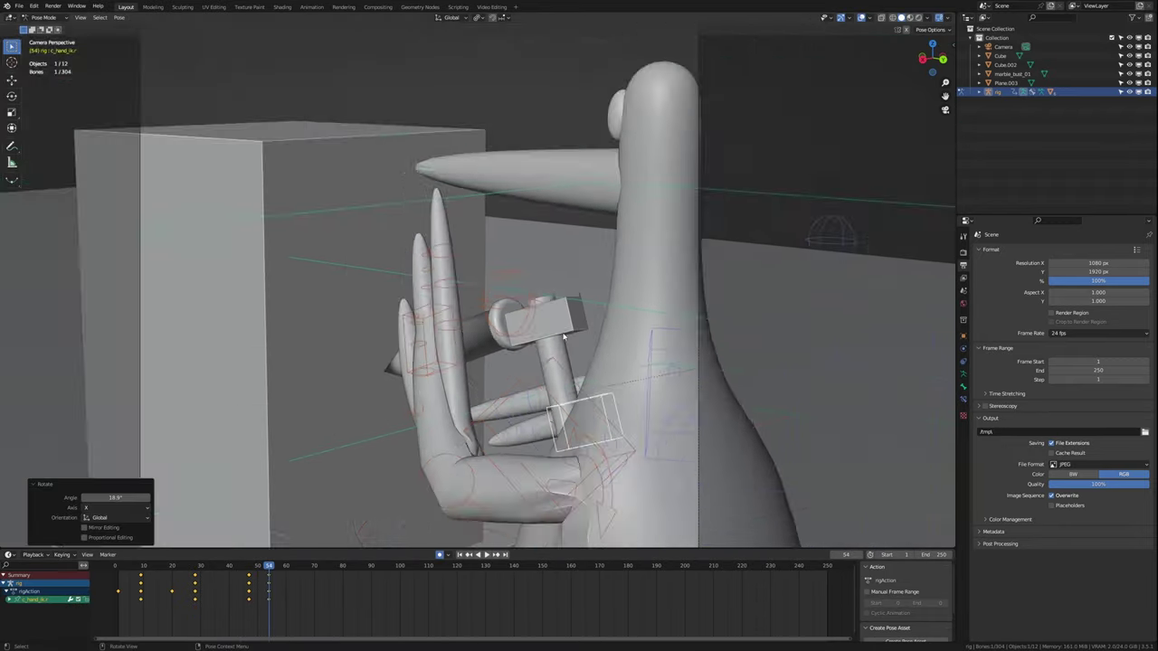
click(283, 567)
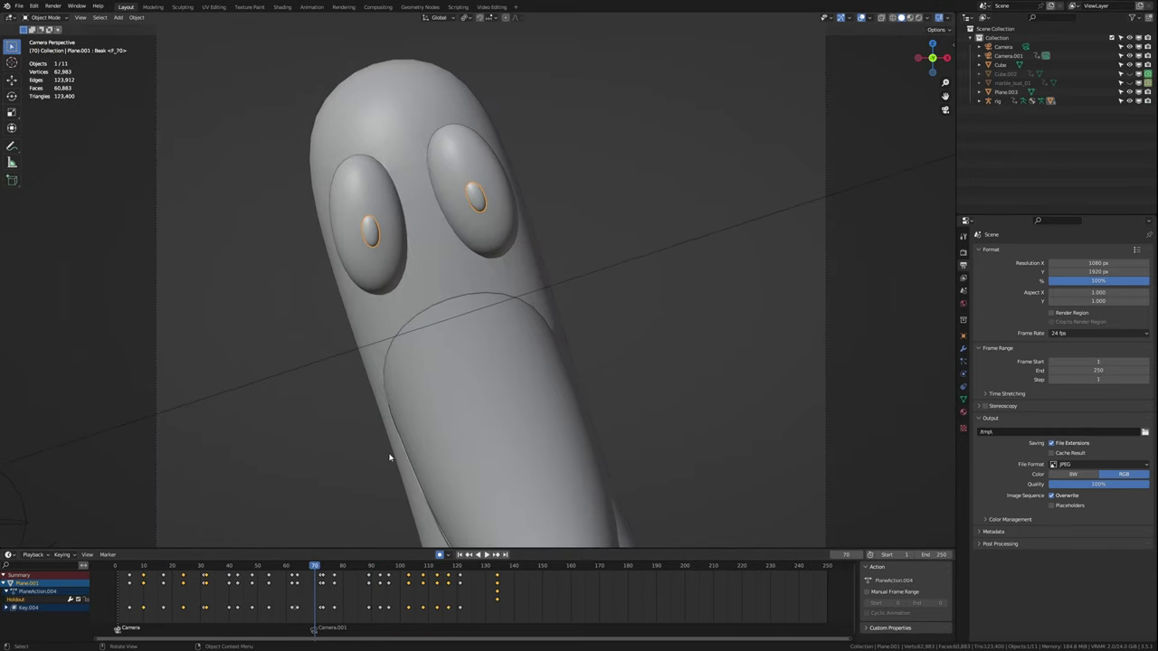
- Stop playback and frame the bird's eyes through the camera view
key(space)
key(KP_0)
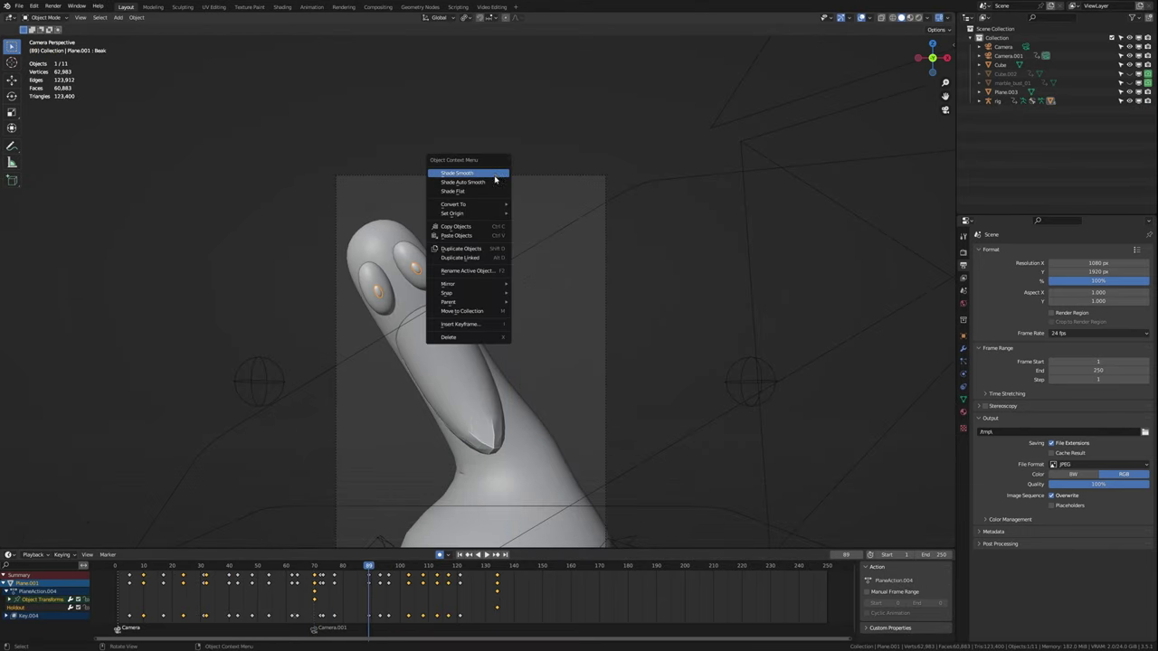
middle_drag(547, 309, 507, 271)
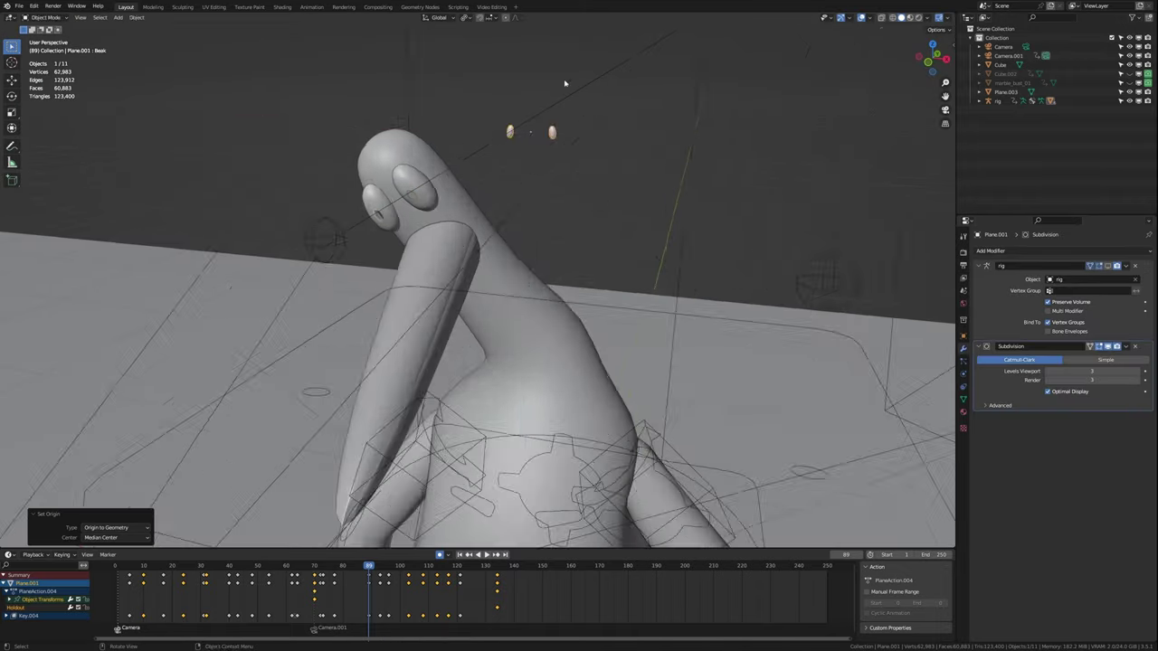
scroll(506, 236, up, 5)
- Select both eyes and scale them taller along a single axis
click(317, 208)
right_click(520, 204)
click(579, 214)
key(KP_0)
scroll(543, 322, up, 3)
key(s)
key(y)
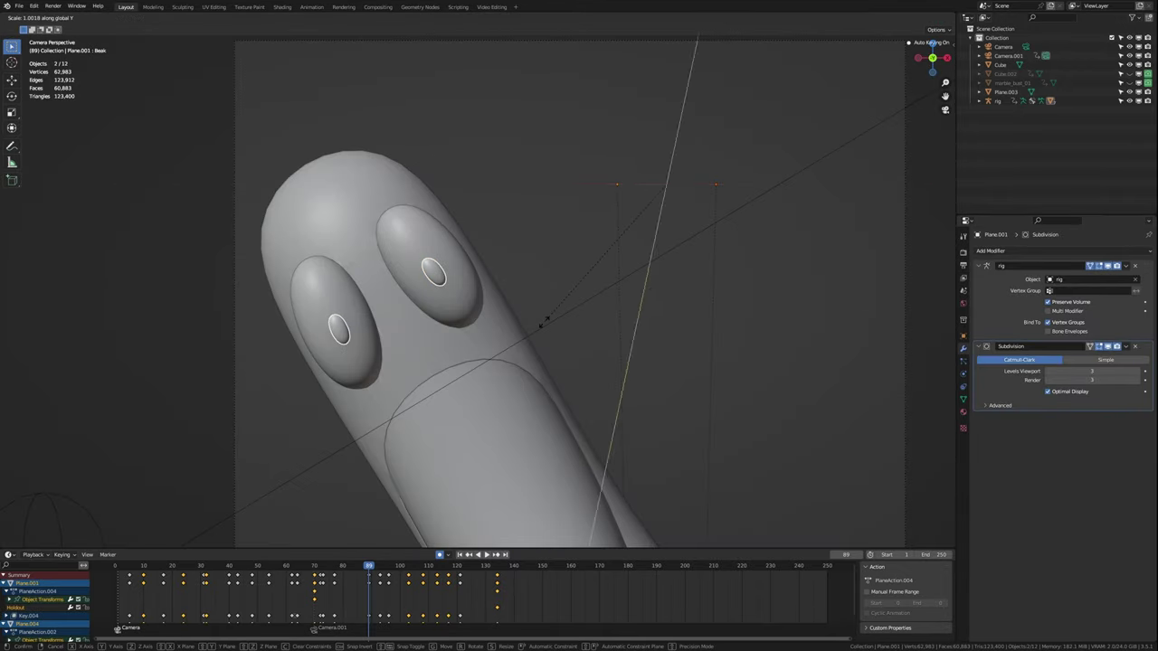
key(Return)
- Play the animation to check the eyes, then inspect the beak side-on
key(space)
click(366, 415)
scroll(367, 415, down, 3)
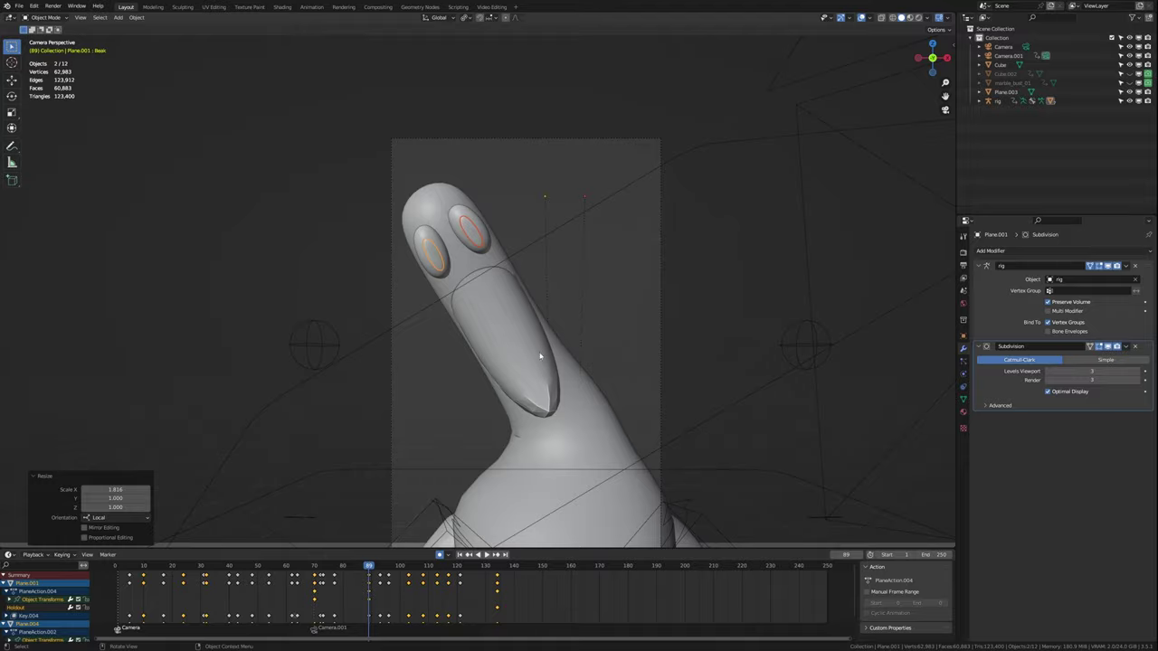
middle_drag(366, 415, 434, 272)
click(480, 226)
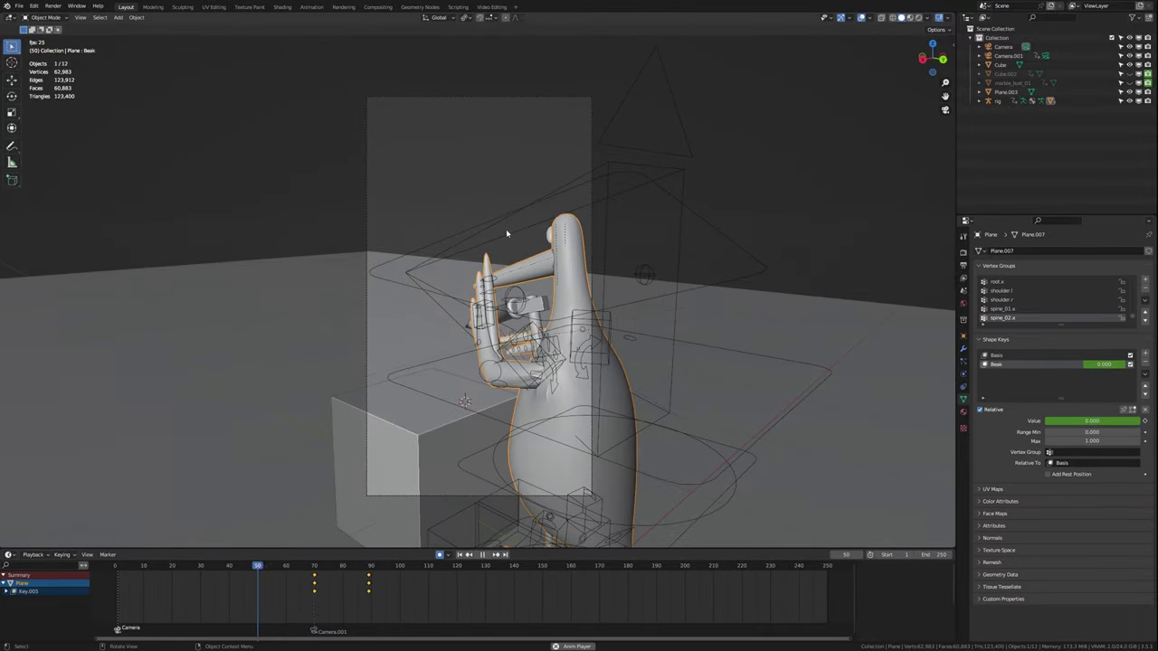
- At frame 61, select all keyframes in the Dope Sheet, then only the rig
click(288, 567)
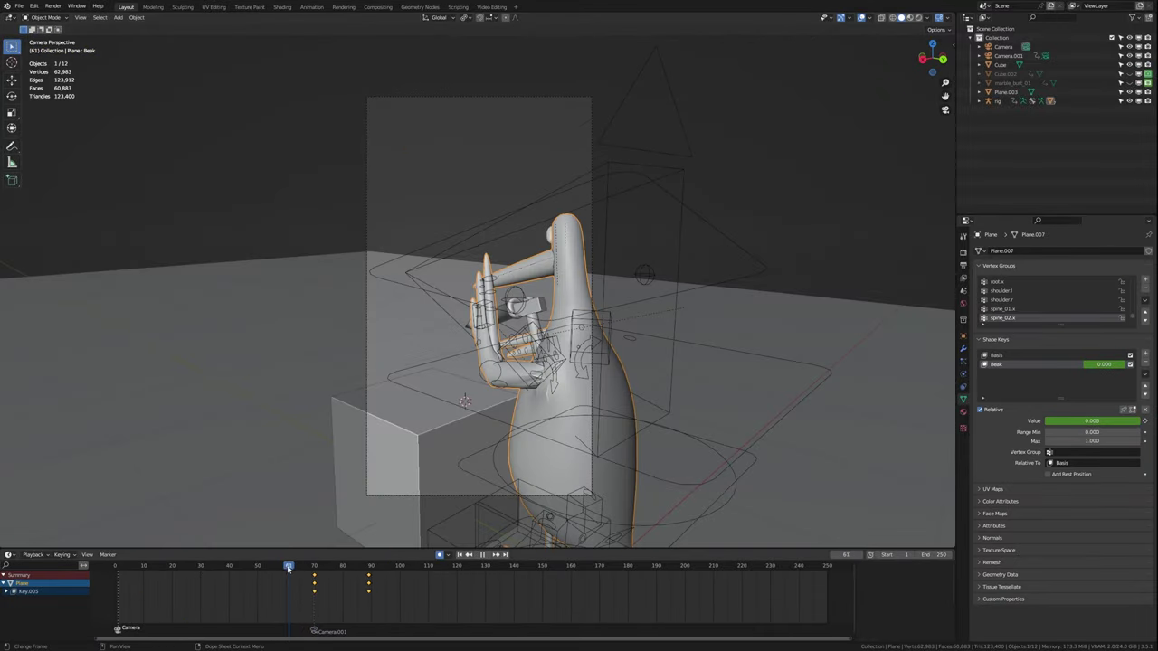
drag(559, 621, 314, 570)
click(685, 489)
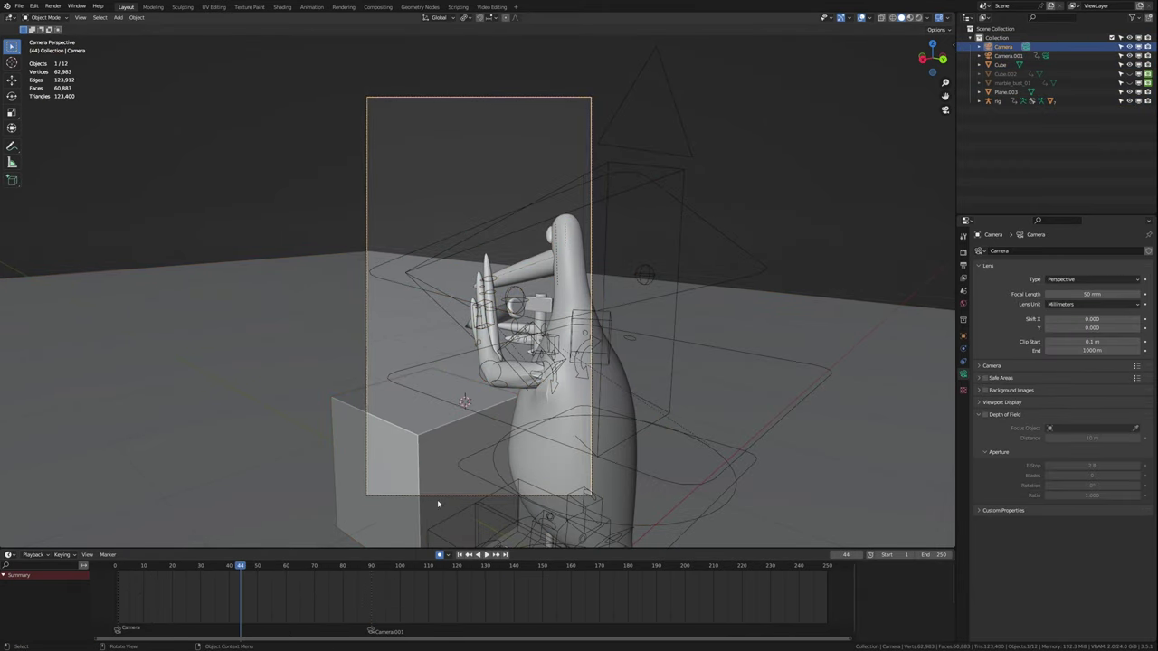
- Key the camera's new position at frame 44 and shift its keyframes later
click(444, 464)
click(258, 567)
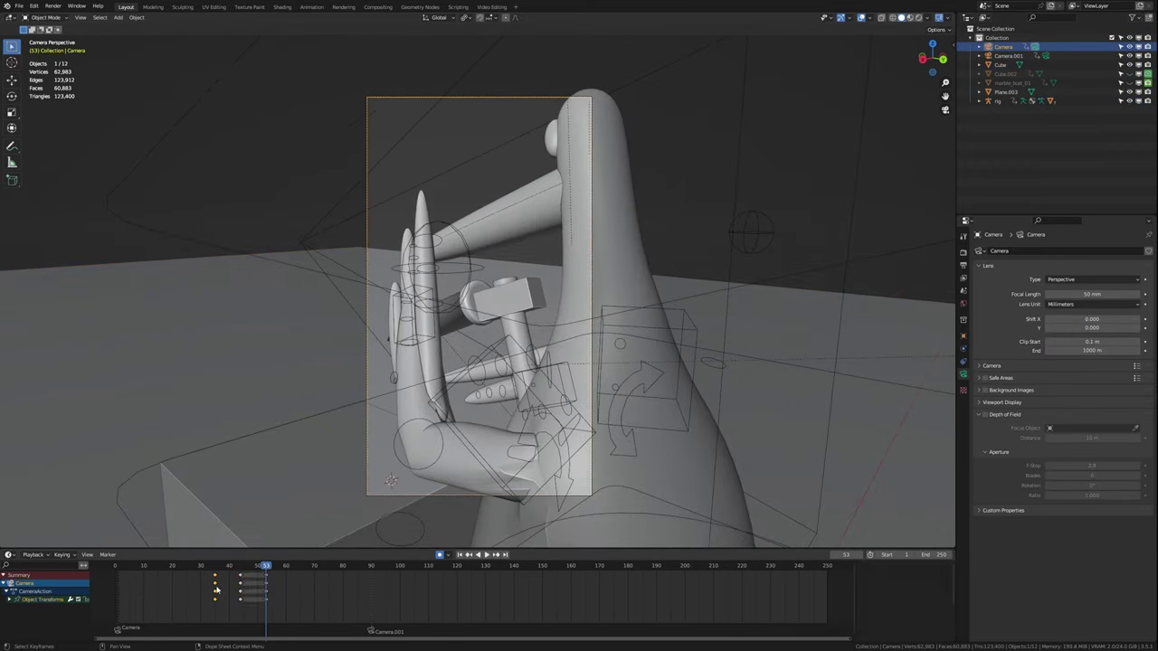
drag(240, 588, 257, 588)
click(371, 629)
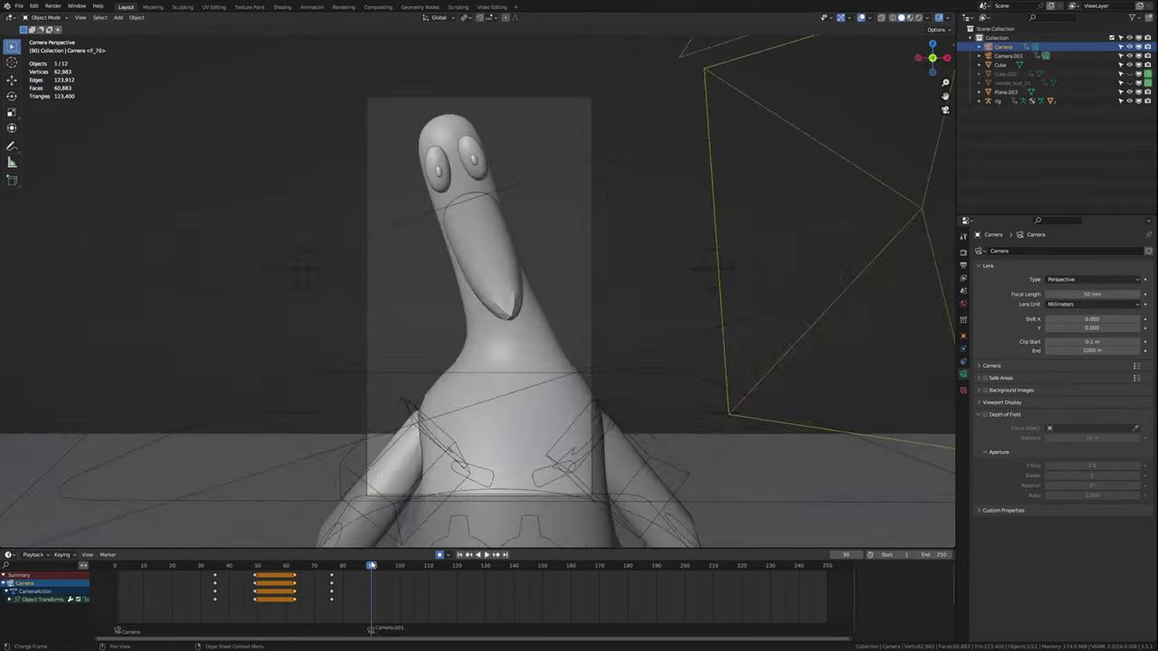
click(254, 567)
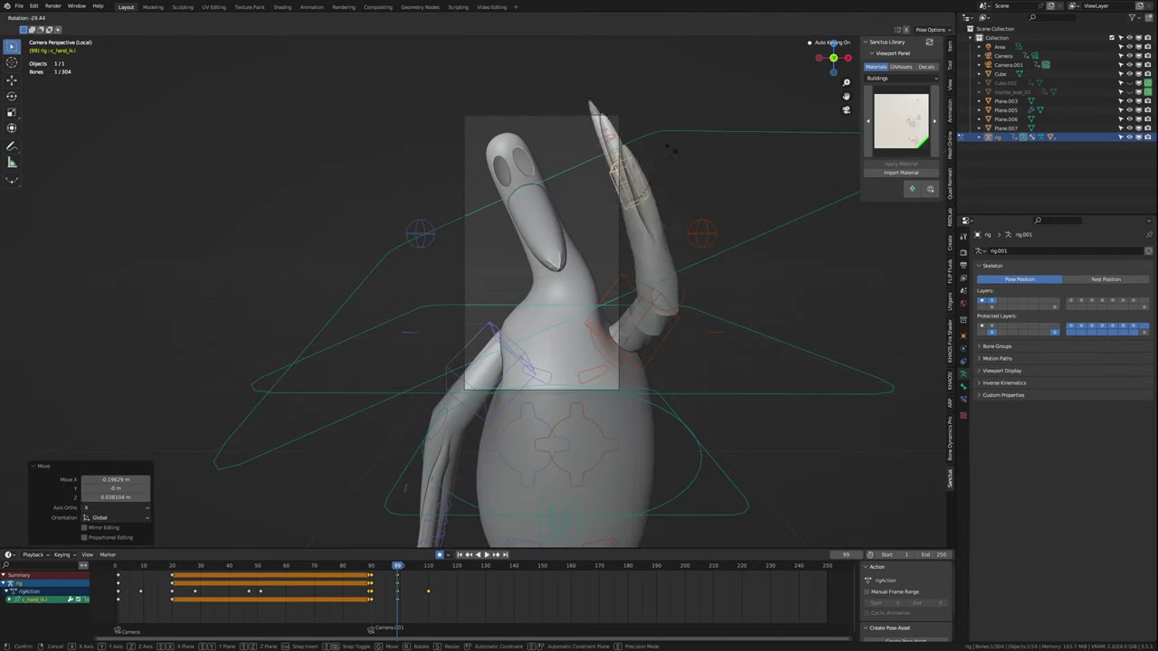
- Step ahead two frames, move the hand control, then scrub back to frame 88
key(Right)
key(Right)
key(g)
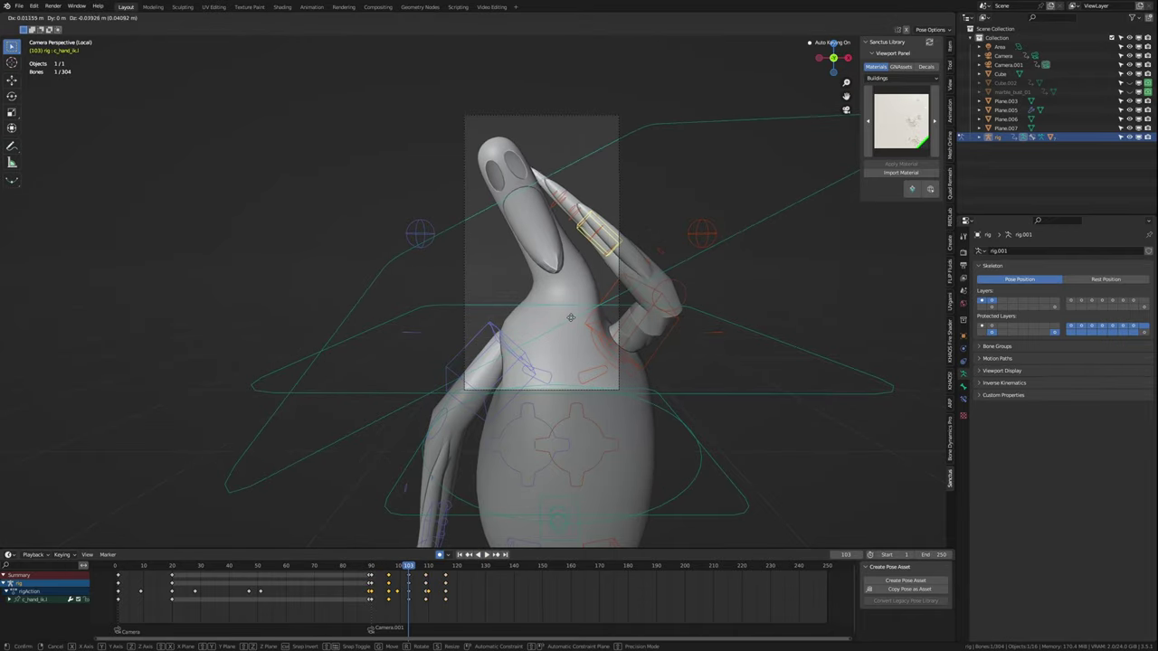
drag(383, 576, 367, 579)
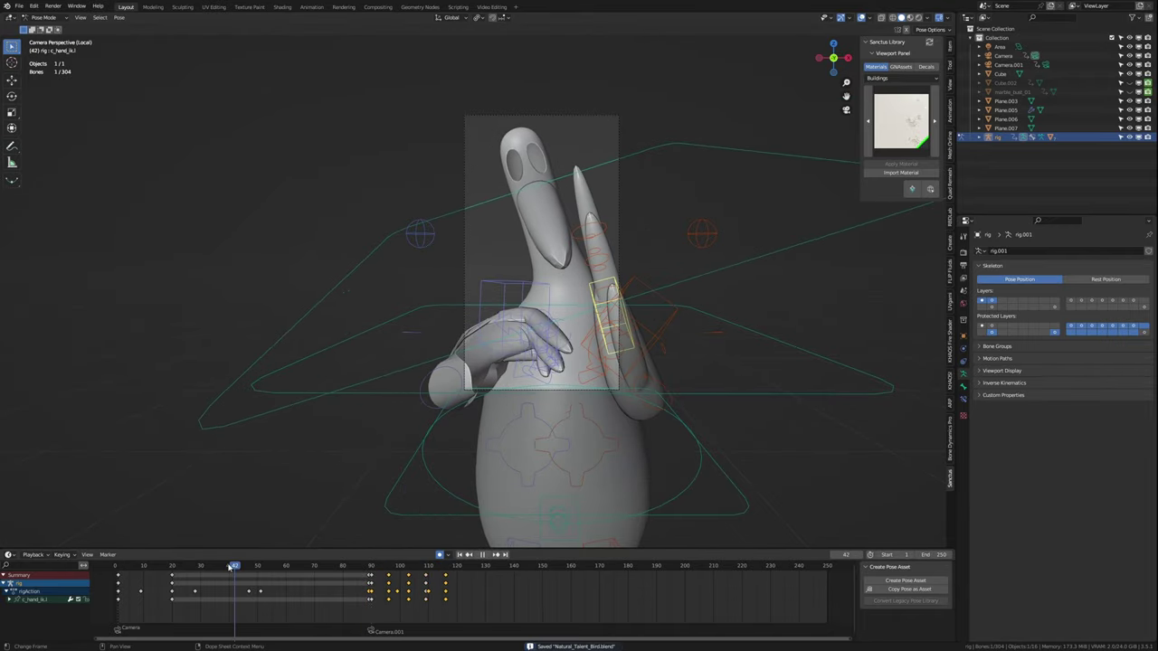
- Play back the swing and camera animation, then select Cylinder.001 for Object Mode
key(space)
click(602, 336)
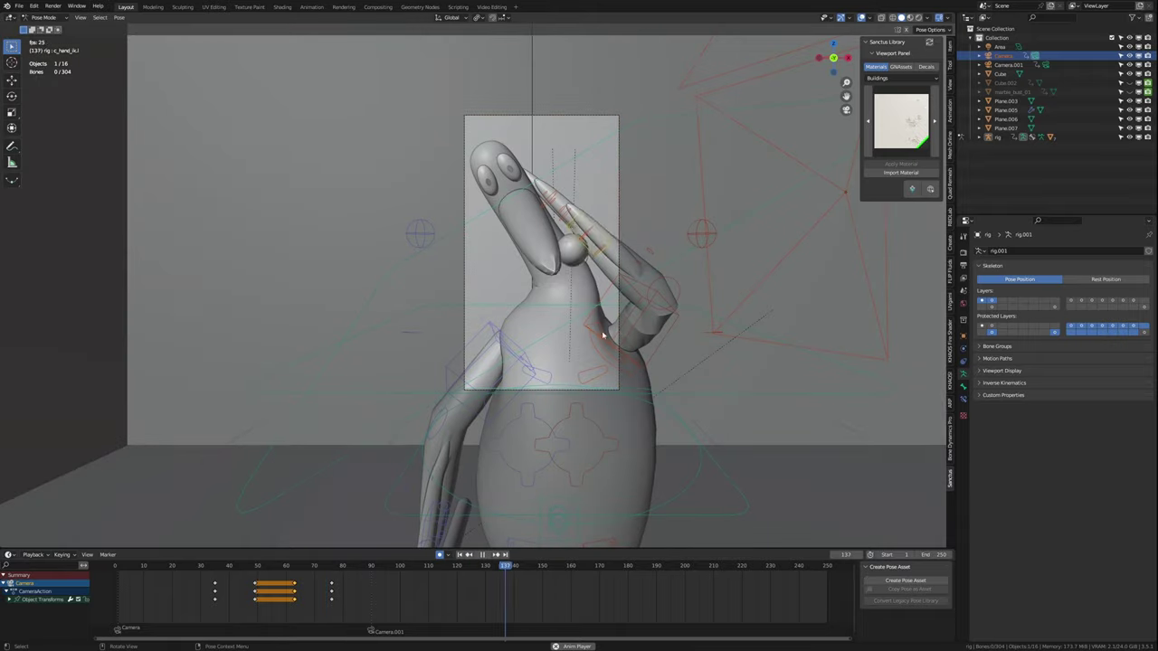
click(580, 222)
key(KP_Decimal)
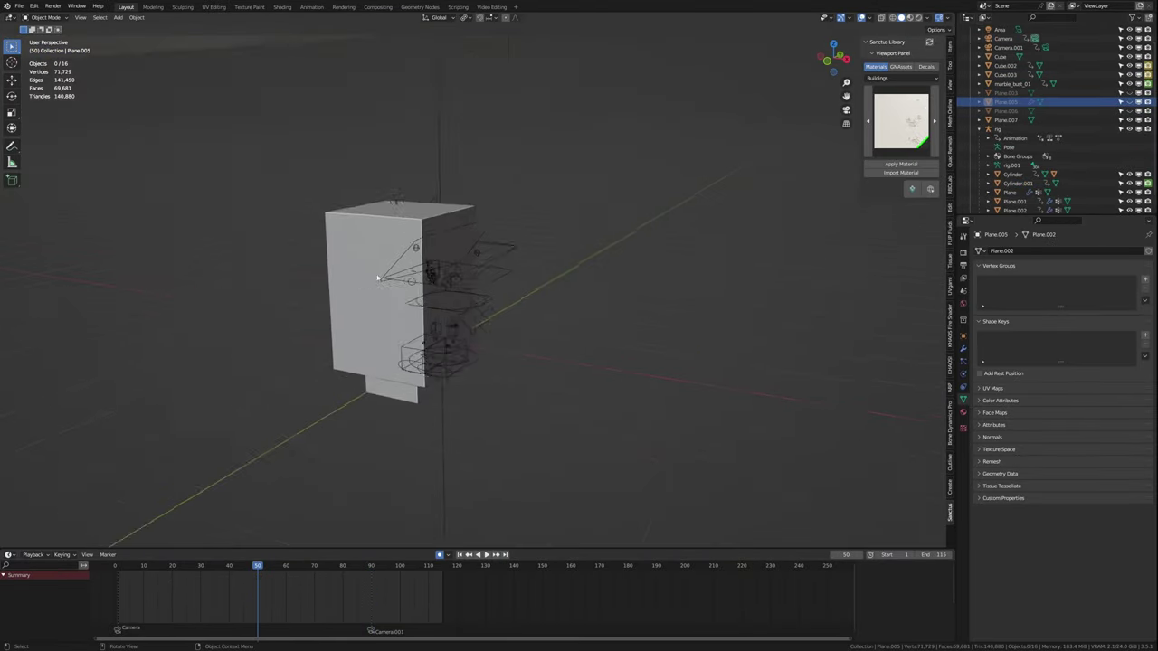
- Make the upper box Cube.002 a fluid Flow source, then select the large domain box
click(962, 394)
click(453, 343)
middle_drag(452, 344, 522, 332)
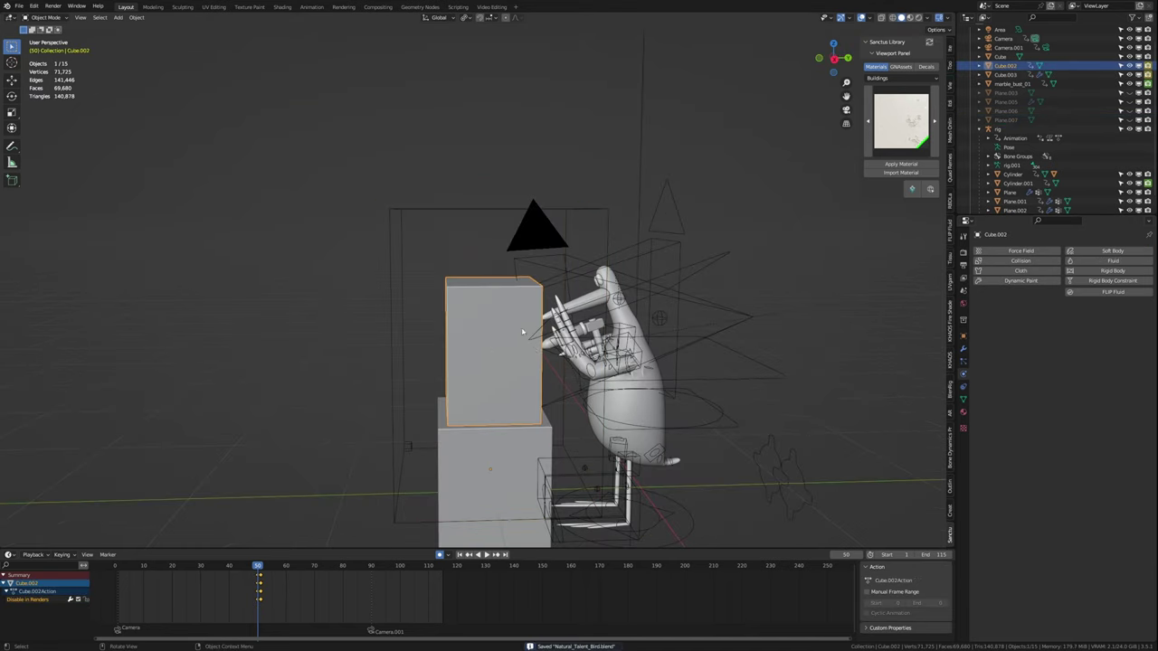
click(1115, 321)
click(1094, 351)
click(1092, 359)
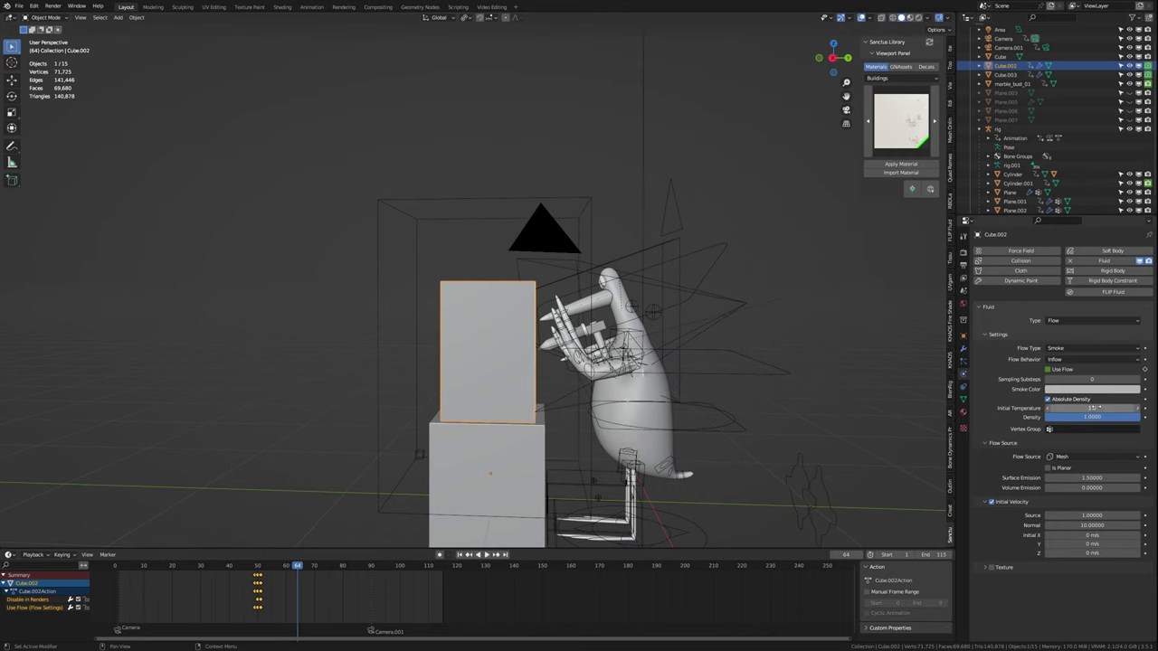
click(588, 202)
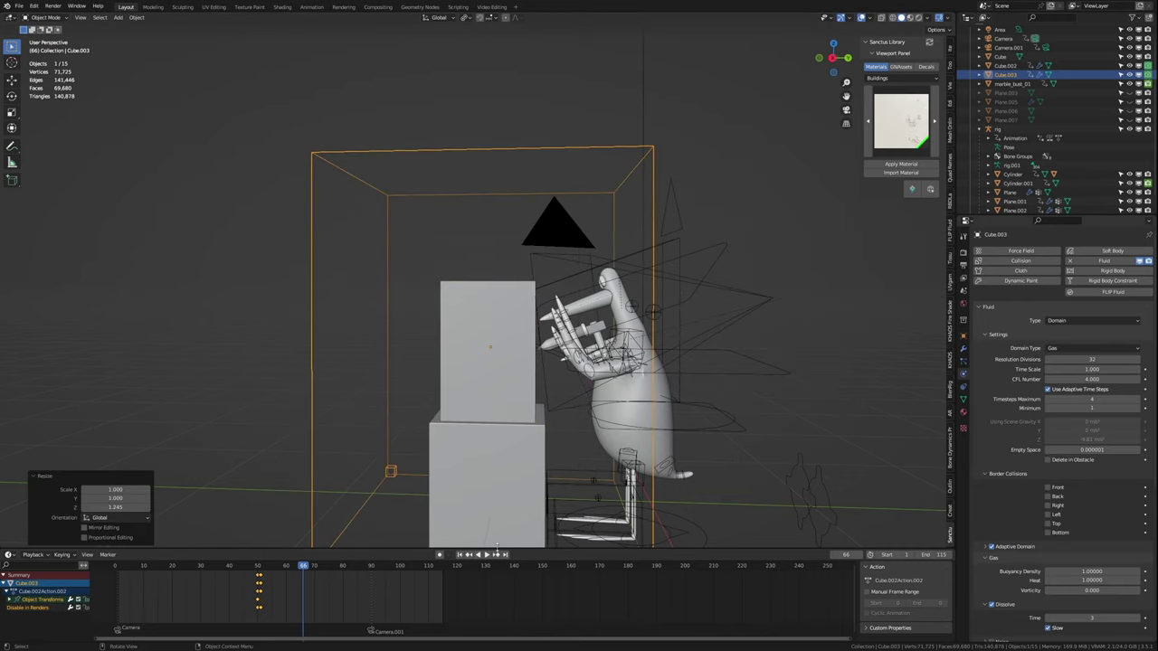
- Show the smoke domain box's transform properties and begin scaling it
click(963, 336)
key(s)
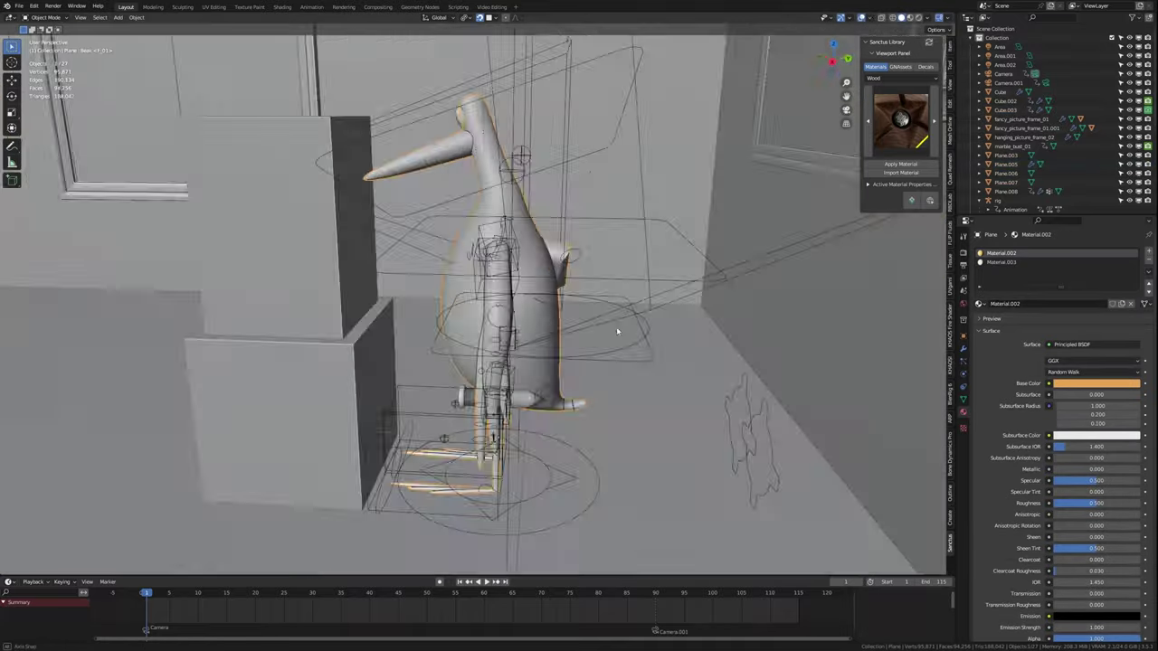
- Save, then apply the dark metal library material to the hammer head Cube.001
key(ctrl+s)
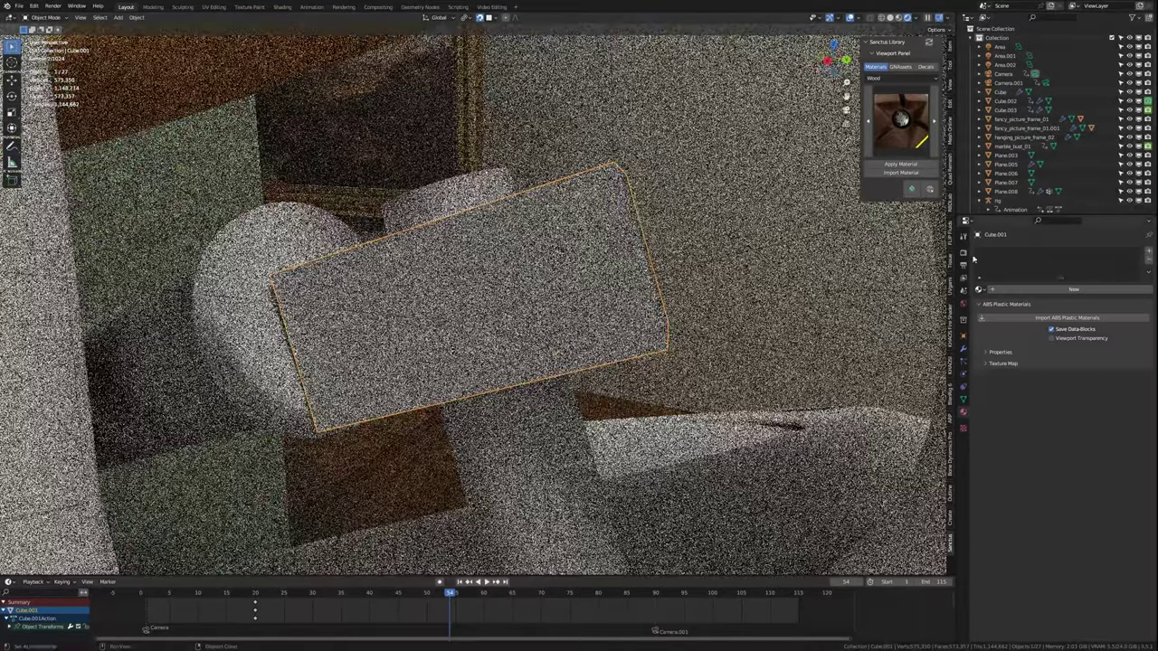
click(909, 78)
click(900, 164)
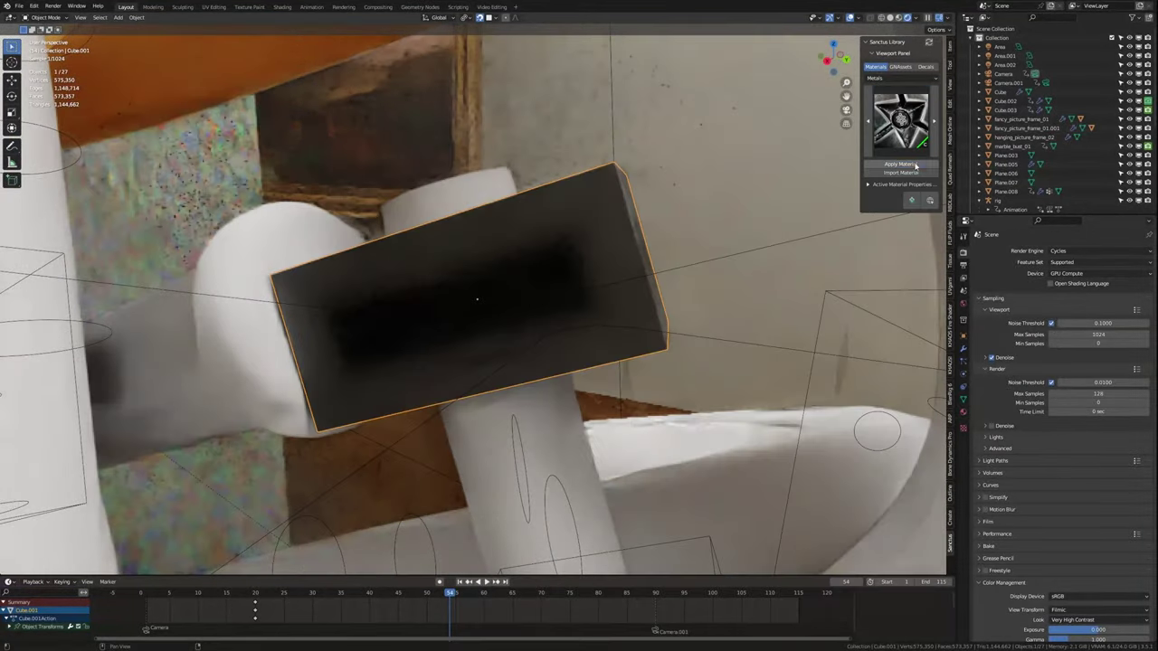
- Apply the hammer head's transforms and set it to Shade Smooth
key(ctrl+a)
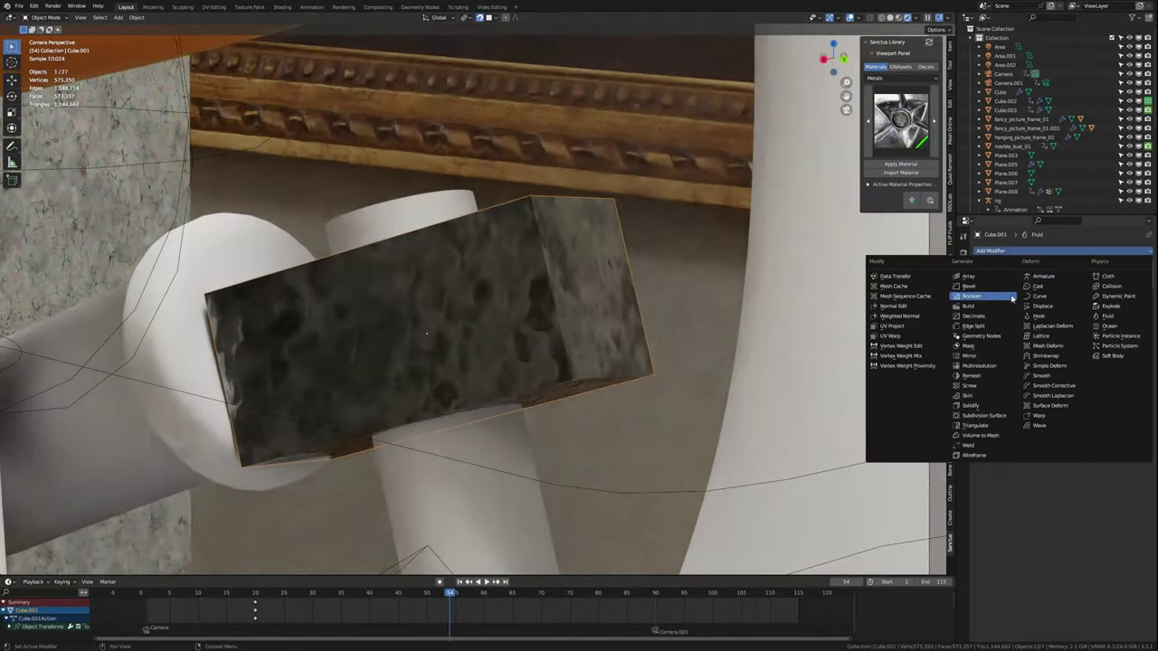
click(571, 257)
click(964, 414)
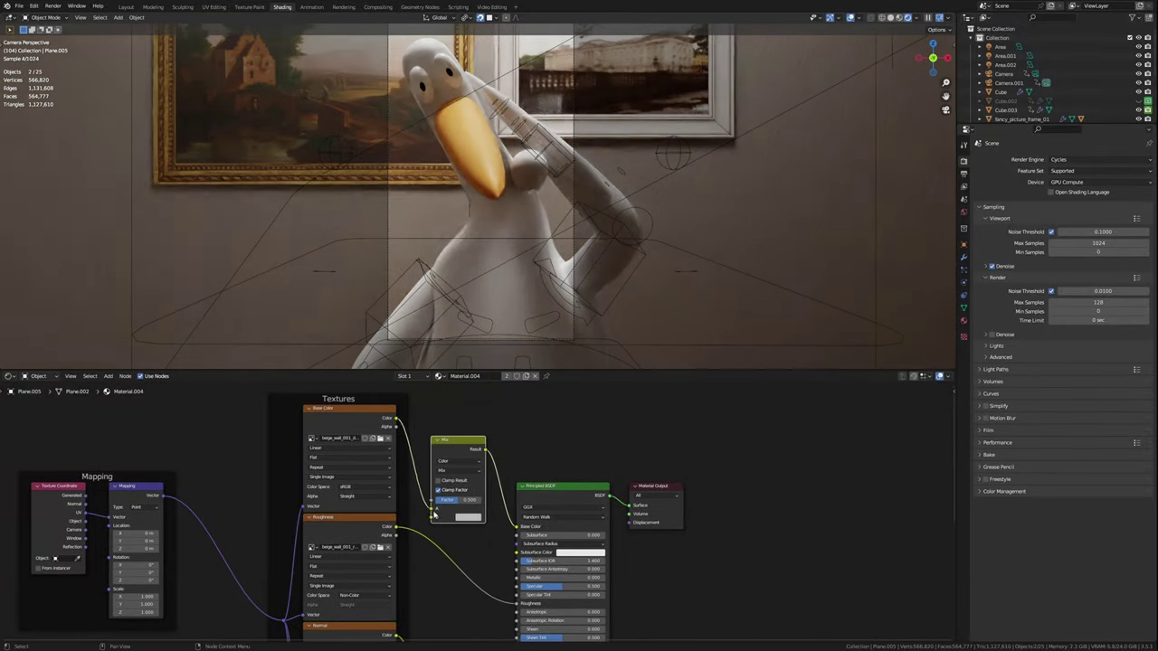
- Zoom the viewport out over the scene around the marble bust
shift+scroll(434, 514, down, 5)
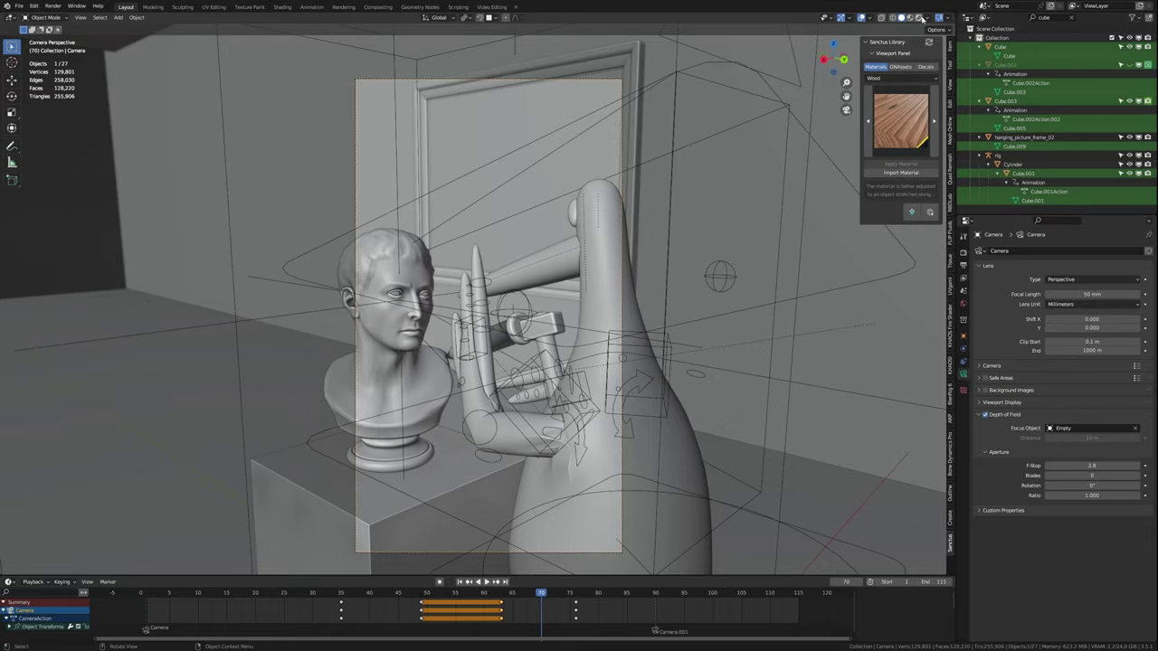
- Play the animation in rendered view to check both cameras' depth-of-field focus, then choose a Render output folder
click(922, 18)
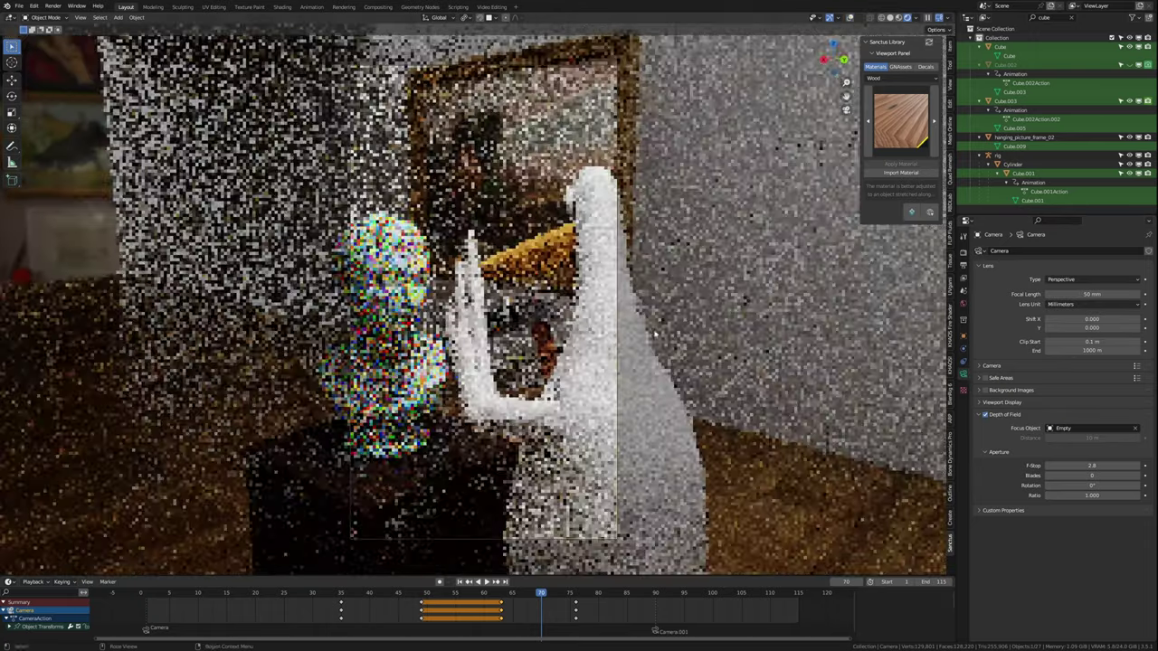
key(space)
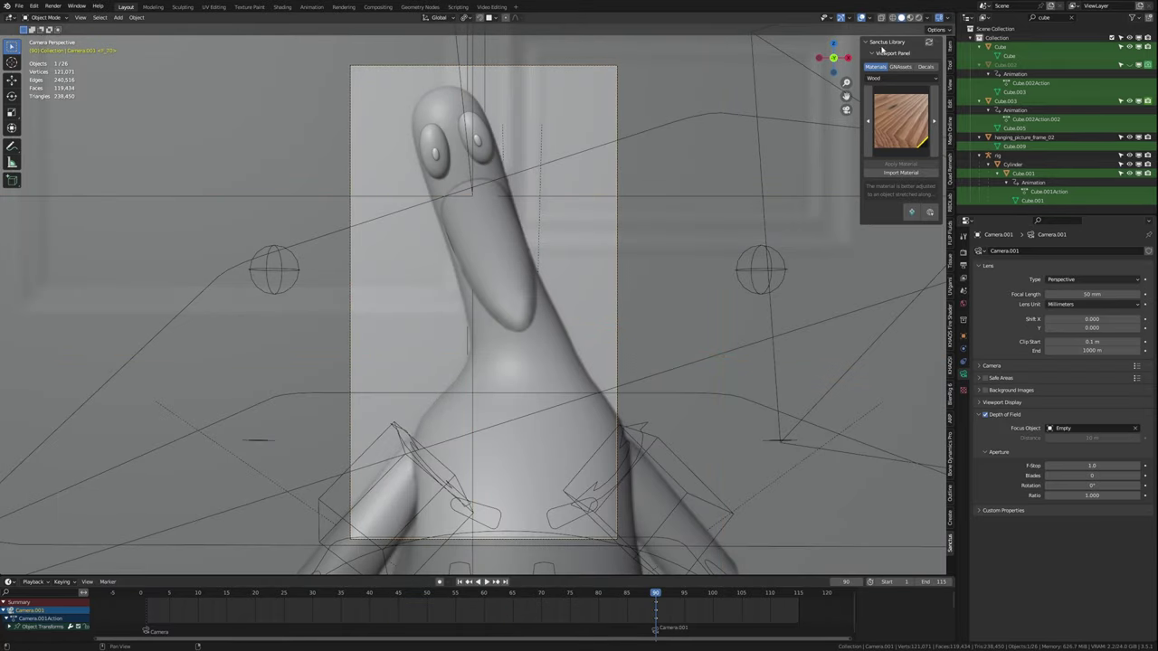
key(z)
click(624, 223)
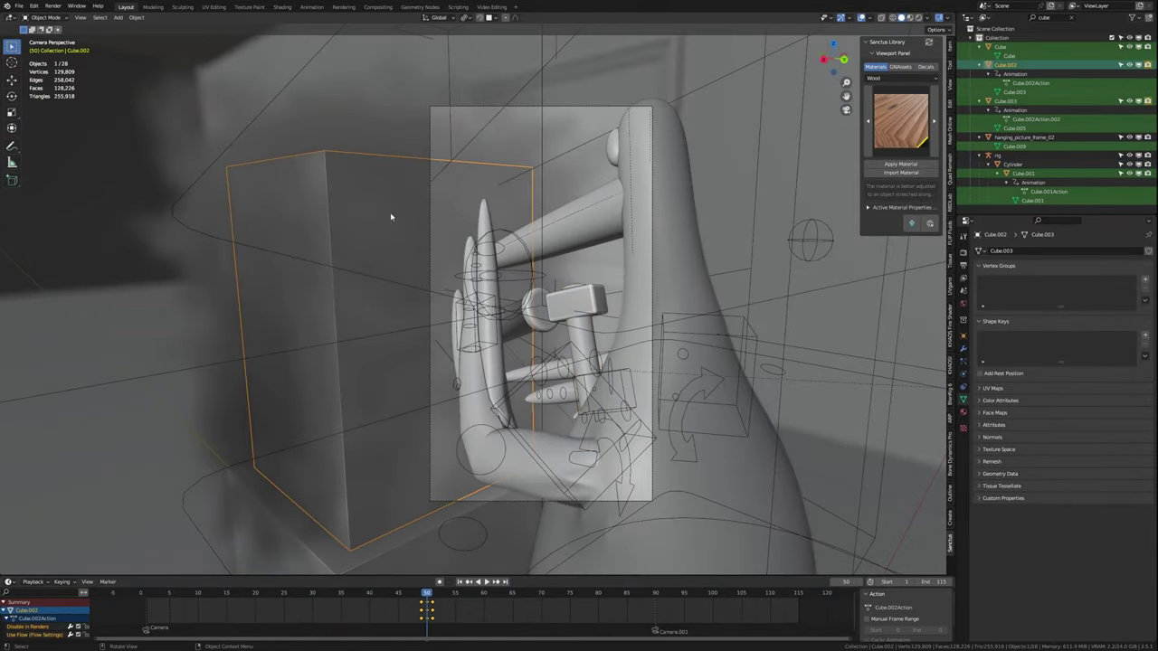
click(1145, 433)
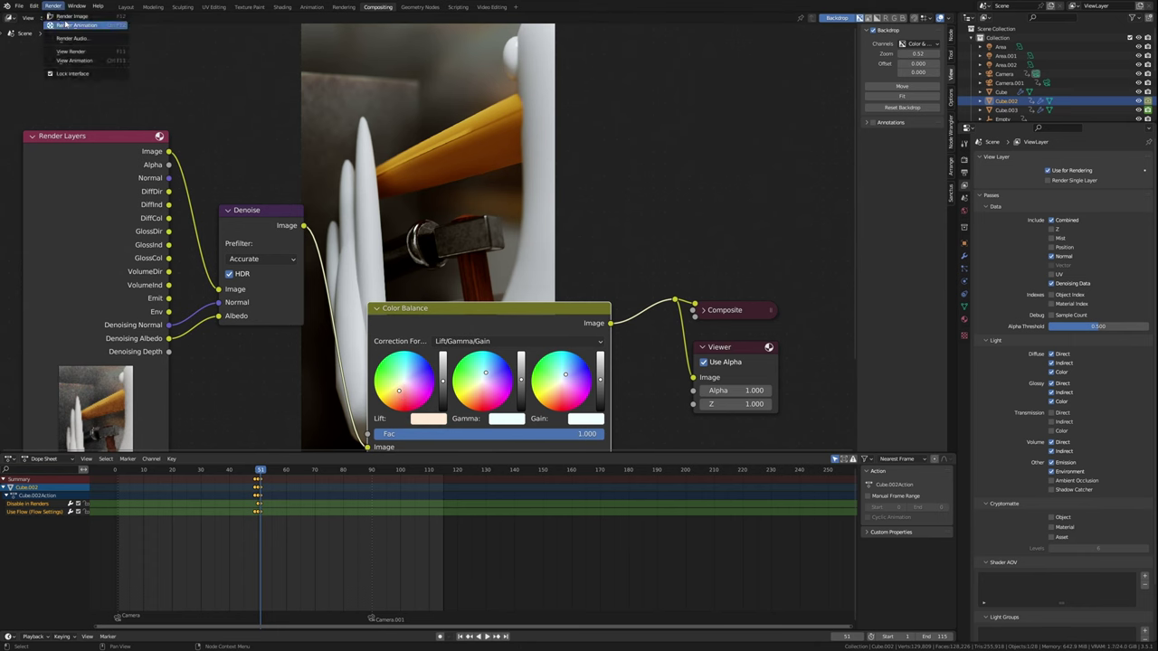
- Render frames 1–115 of the animation to JPEG images in the output folder
click(65, 24)
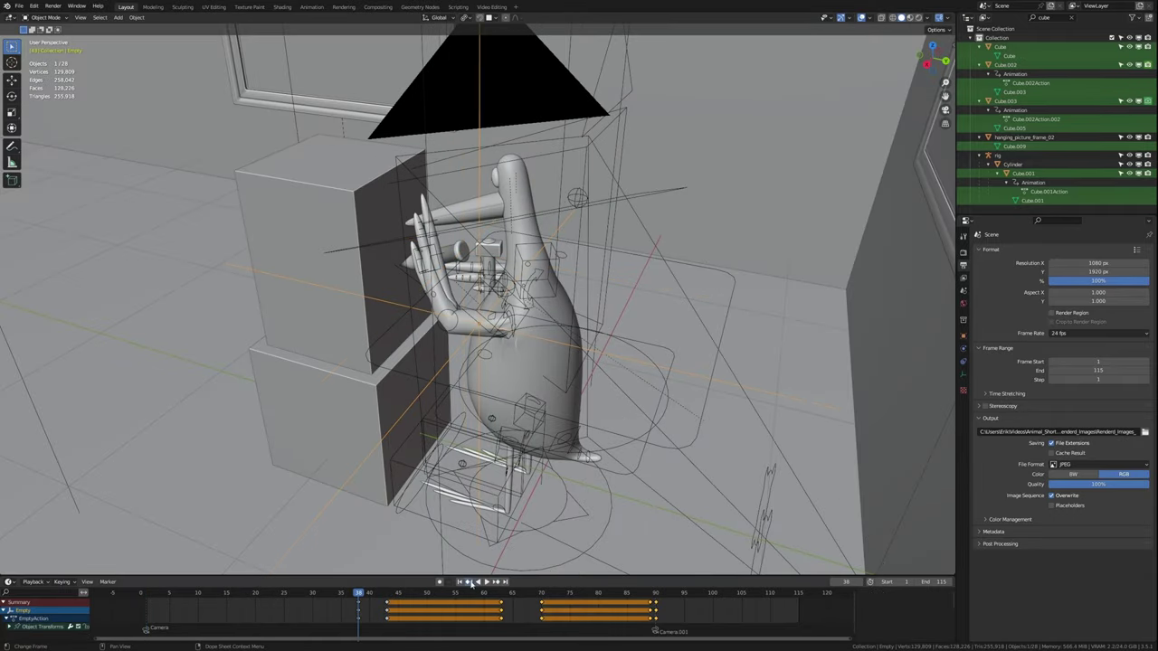